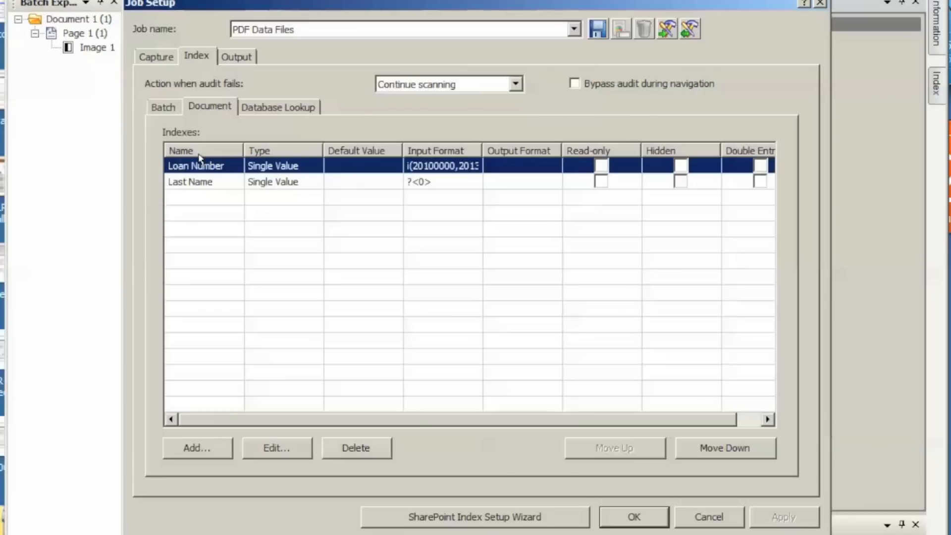
Step: Review the settings of the Loan Number document index field
{"action": "double_click", "coordinate": [198, 166]}
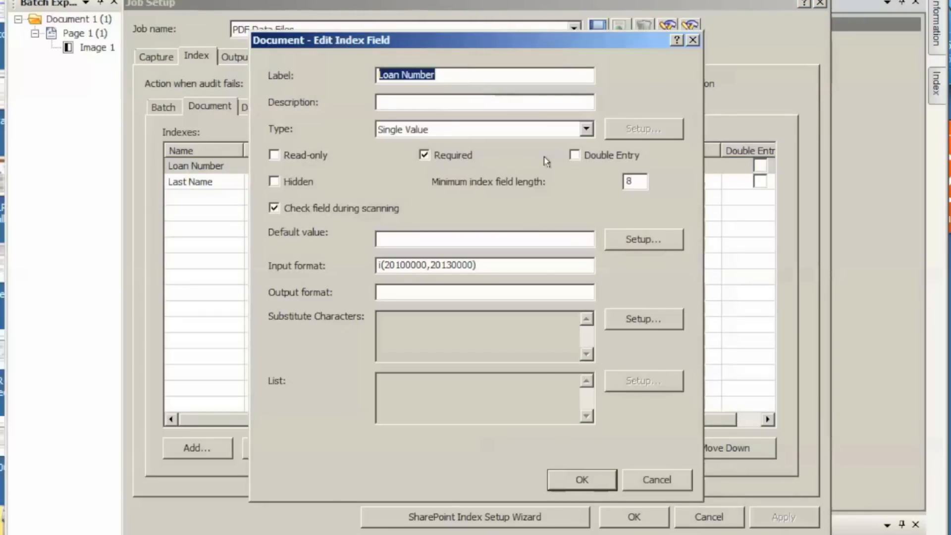
{"action": "left_click", "coordinate": [584, 480]}
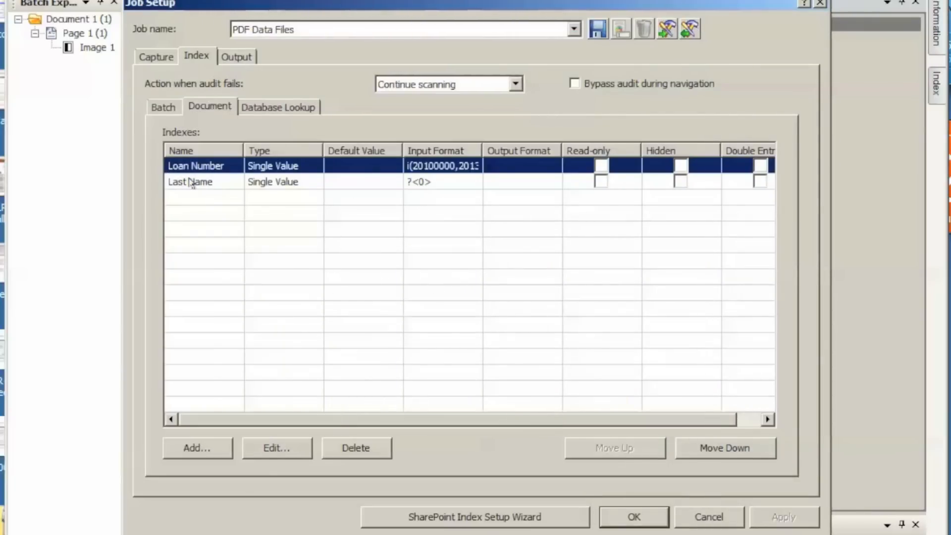
{"action": "left_click", "coordinate": [293, 105]}
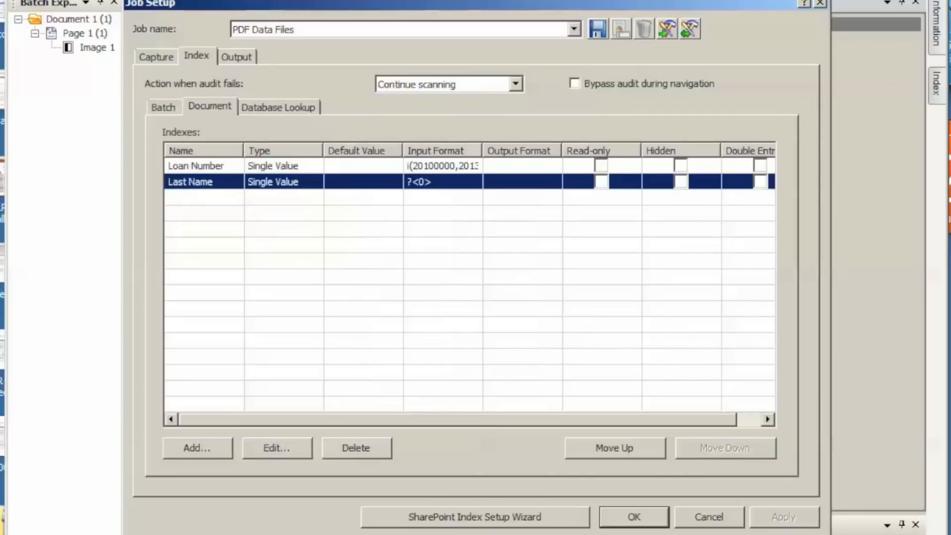
Step: Add a substitute-character rule to the Last Name index field that replaces a comma with <Space>
{"action": "double_click", "coordinate": [197, 183]}
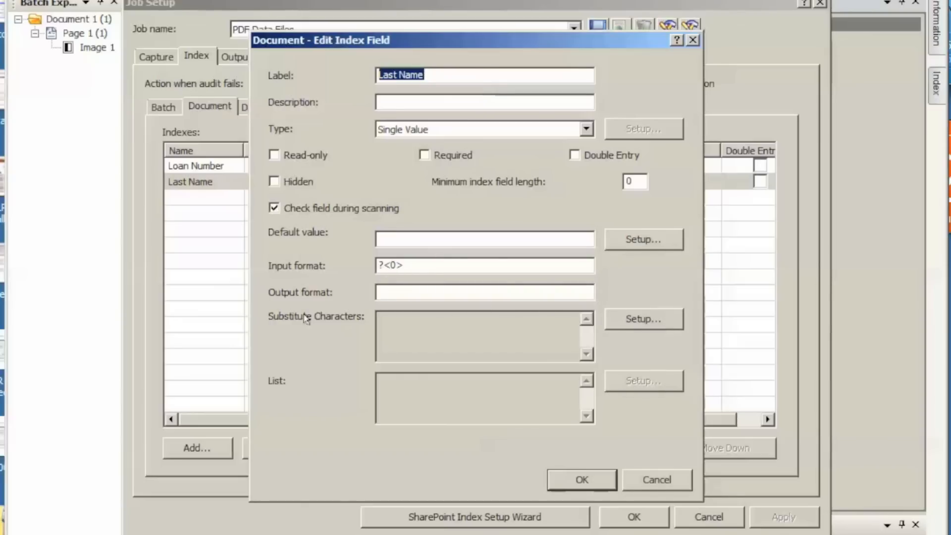
{"action": "left_click", "coordinate": [635, 319]}
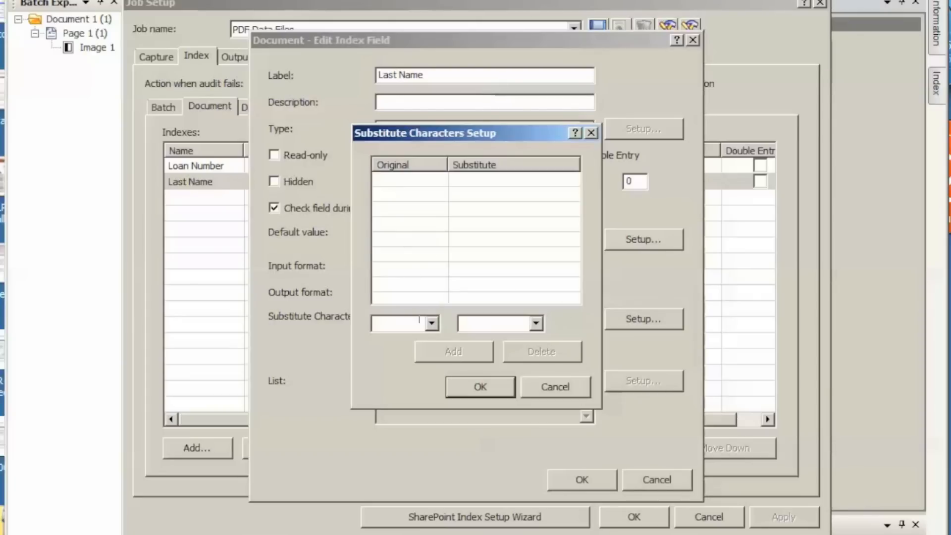
{"action": "left_click", "coordinate": [404, 322]}
{"action": "type", "text": ","}
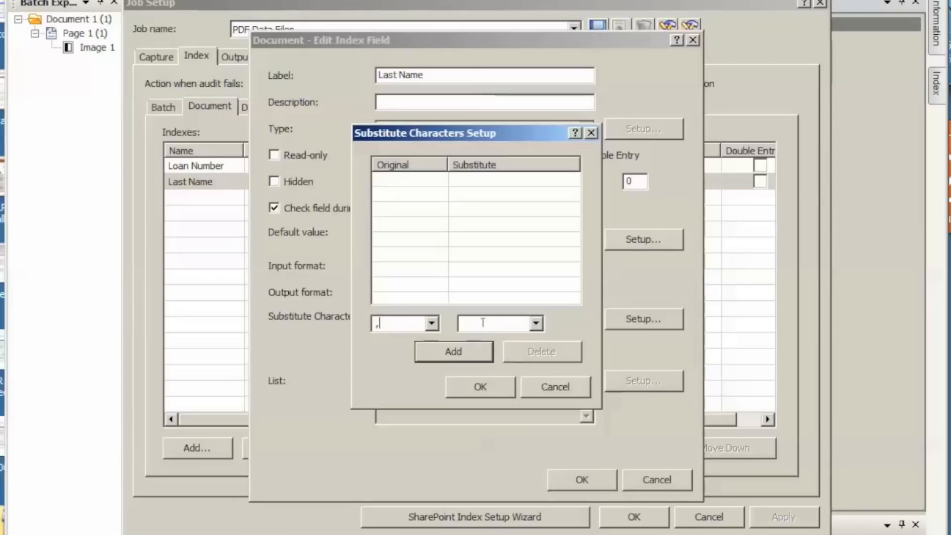
{"action": "left_click", "coordinate": [535, 324]}
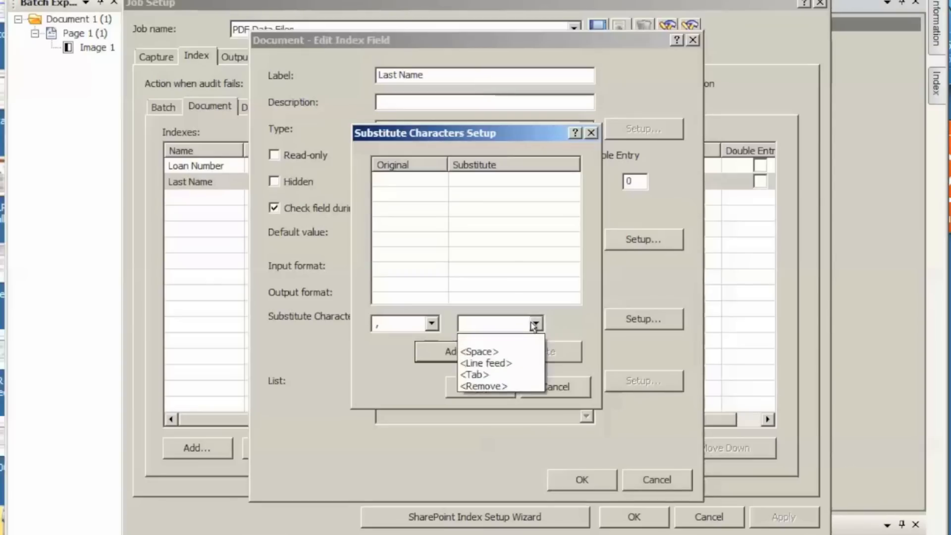
{"action": "left_click", "coordinate": [481, 350]}
{"action": "left_click", "coordinate": [481, 353]}
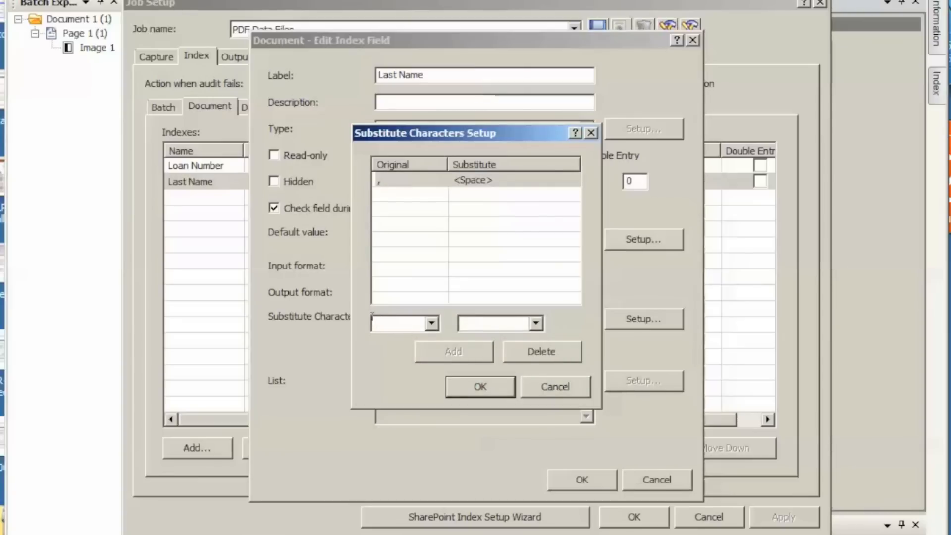
Step: Add rules replacing both "\" and "/" with "-" and save the Last Name index field
{"action": "type", "text": "\\"}
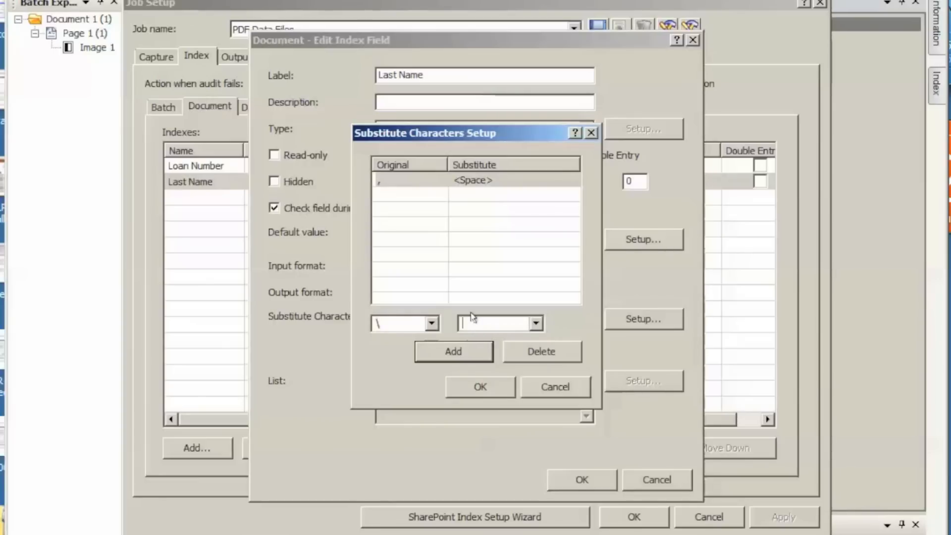
{"action": "type", "text": "-"}
{"action": "left_click", "coordinate": [461, 351]}
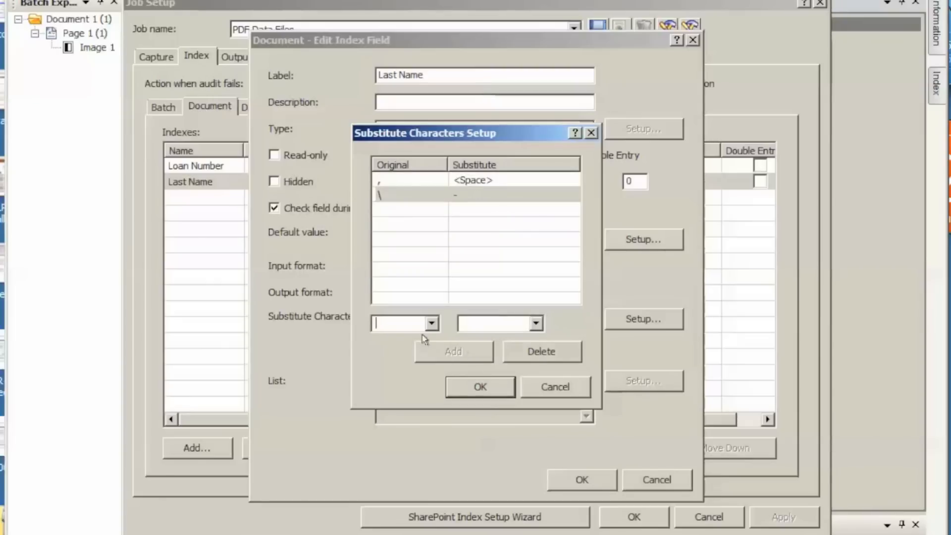
{"action": "type", "text": "/"}
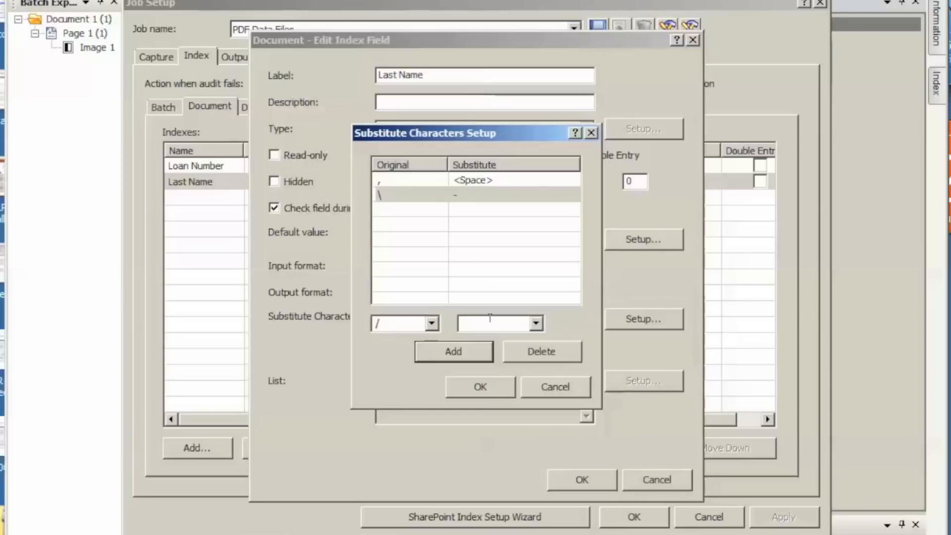
{"action": "left_click", "coordinate": [453, 351]}
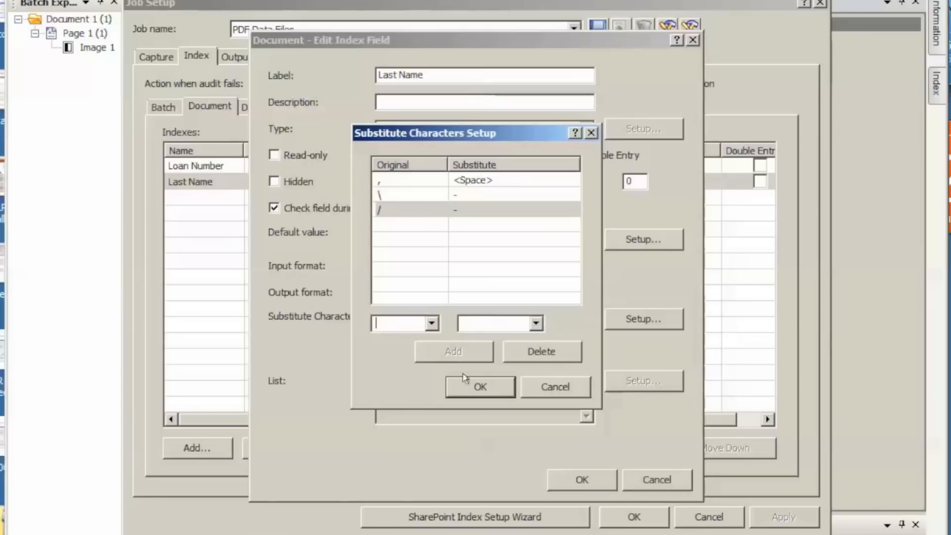
{"action": "left_click", "coordinate": [470, 386]}
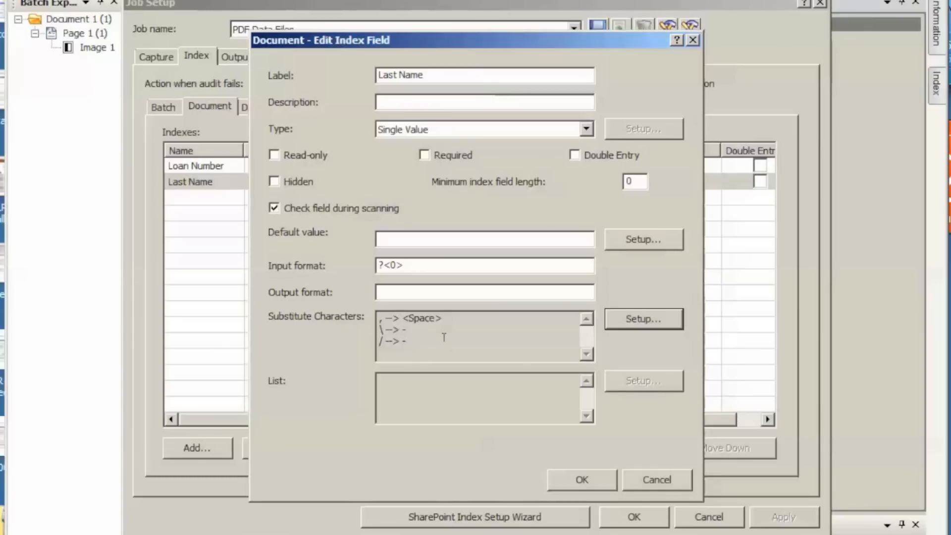
{"action": "left_click", "coordinate": [580, 479]}
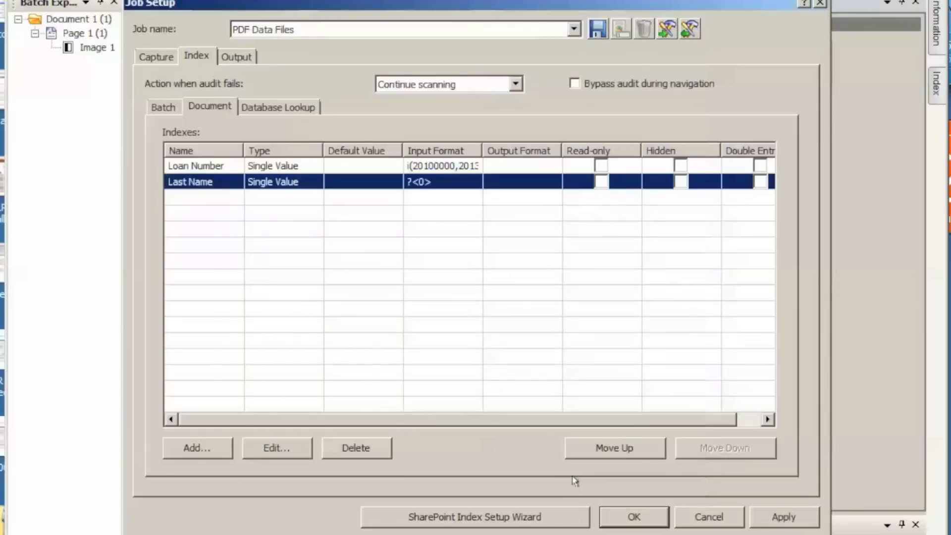
Step: Review the Account database lookup's data source, field mapping and lookup options through to the end of its wizard
{"action": "left_click", "coordinate": [289, 108]}
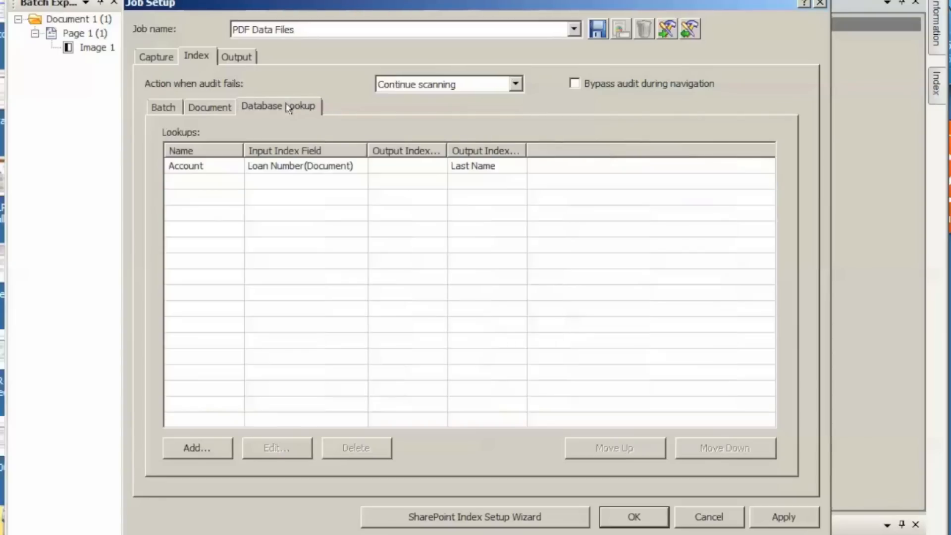
{"action": "left_click", "coordinate": [213, 166]}
{"action": "double_click", "coordinate": [213, 167]}
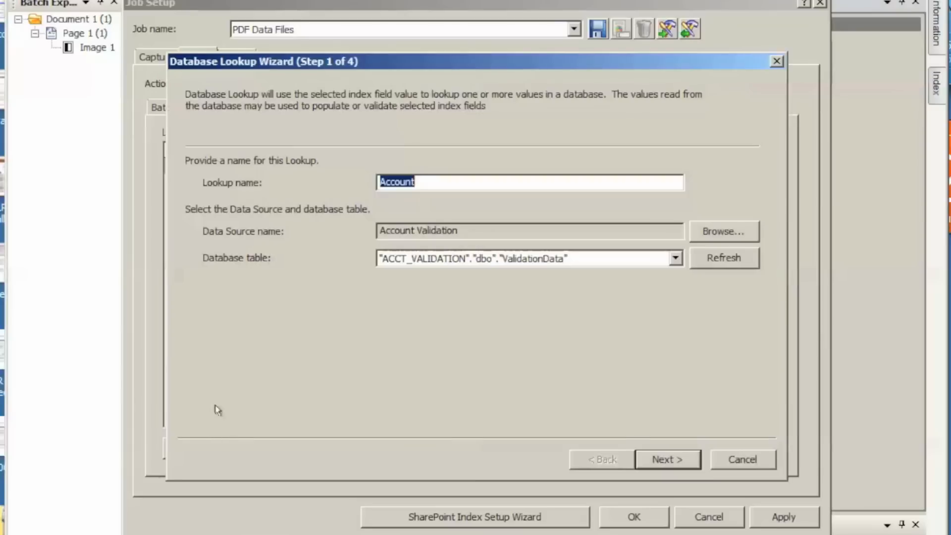
{"action": "left_click", "coordinate": [667, 461]}
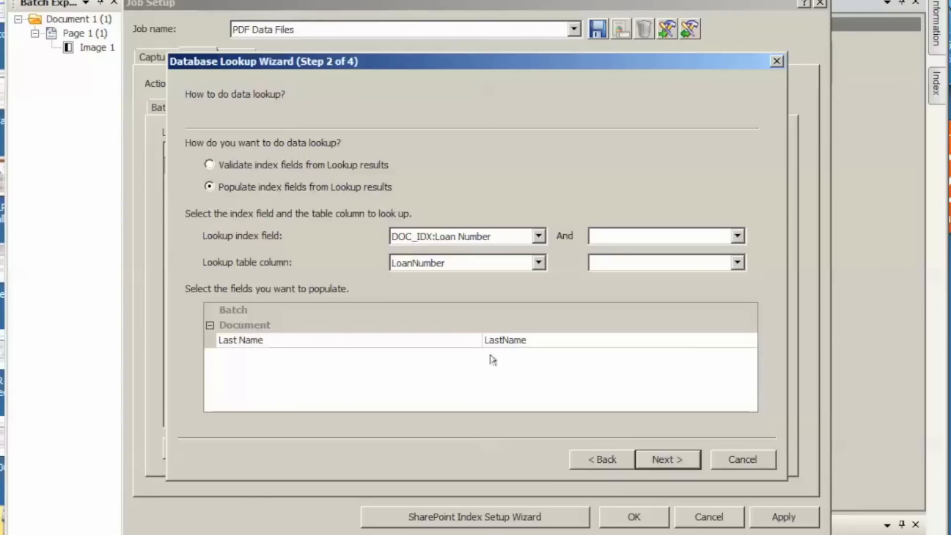
{"action": "left_click", "coordinate": [669, 461]}
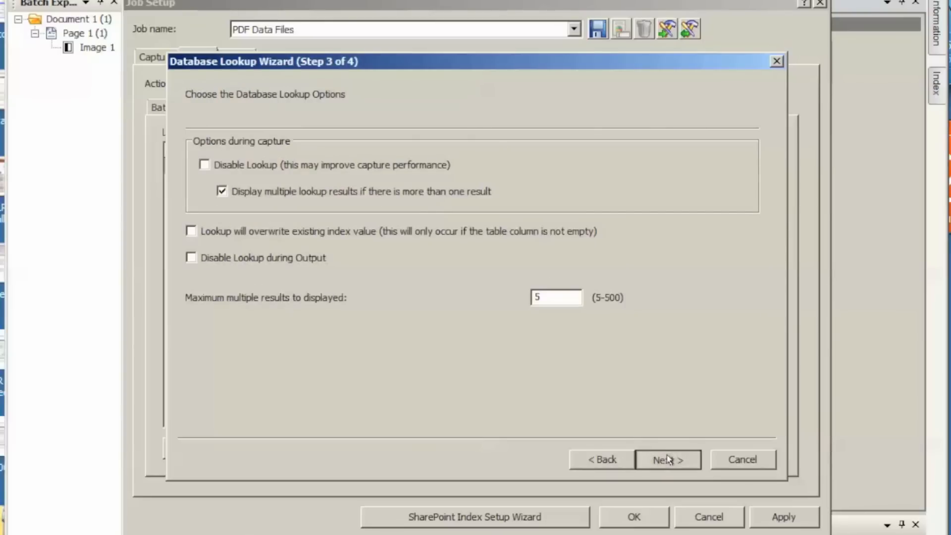
{"action": "left_click", "coordinate": [669, 461]}
{"action": "left_click", "coordinate": [667, 460]}
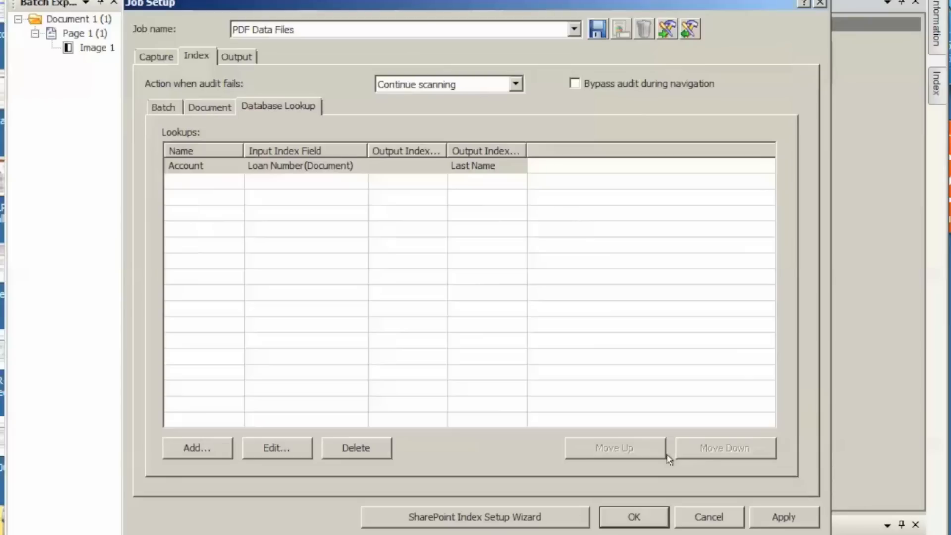
Step: Apply the index changes to the PDF Data Files job and close the job setup
{"action": "left_click", "coordinate": [780, 516]}
{"action": "left_click", "coordinate": [542, 309]}
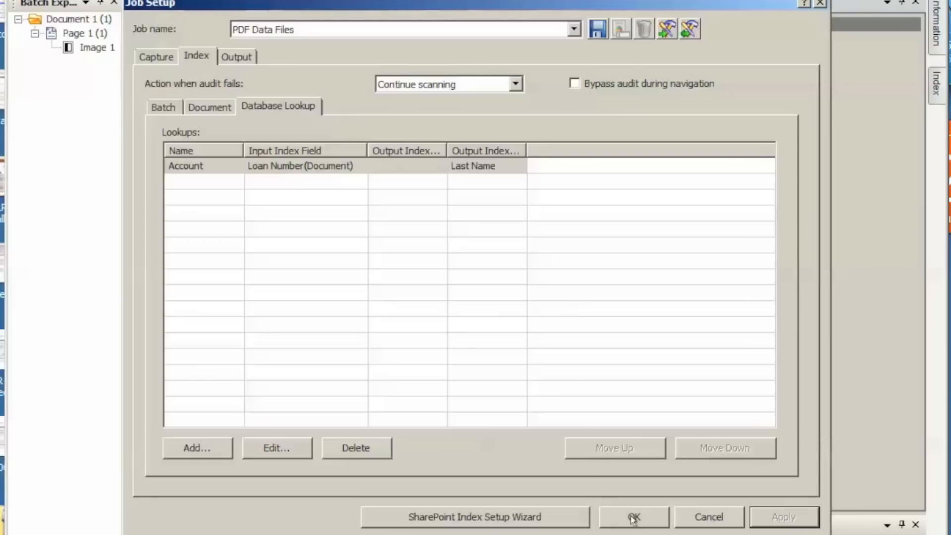
{"action": "left_click", "coordinate": [819, 4]}
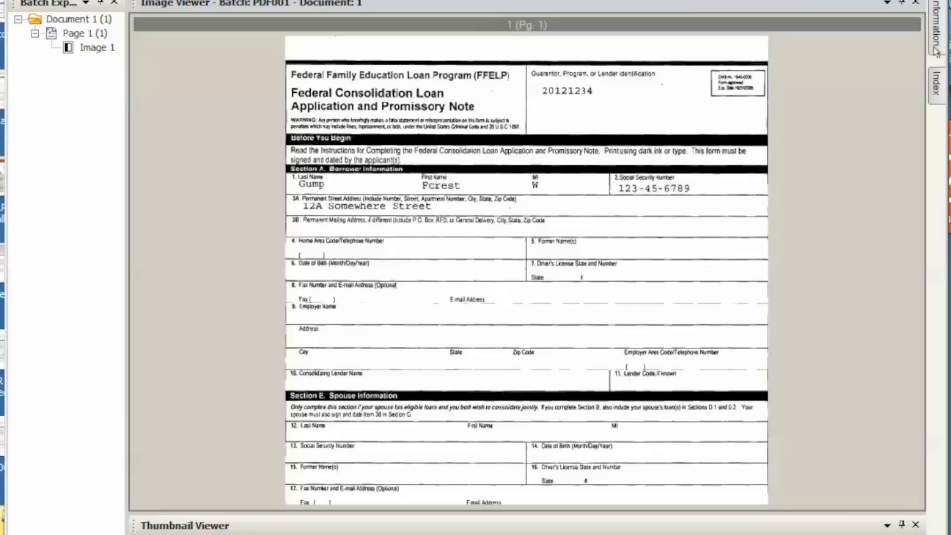
Step: Examine the scanned document's Loan Number and Last Name index values, widening the index pane to read them
{"action": "left_click", "coordinate": [938, 34]}
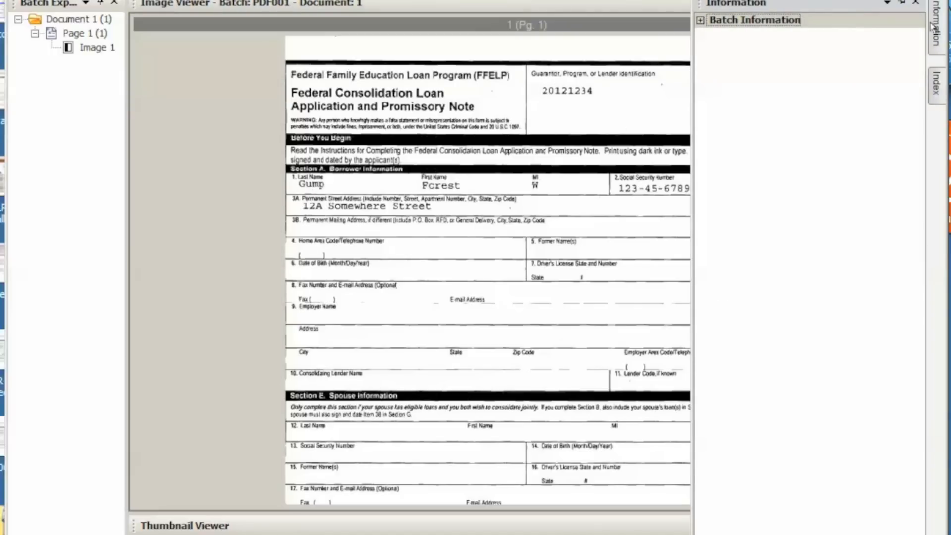
{"action": "left_click", "coordinate": [936, 81]}
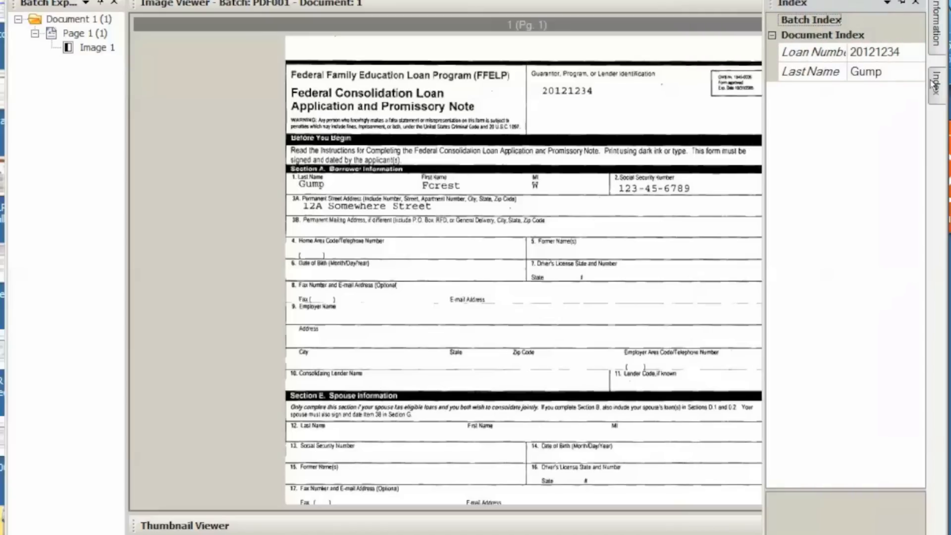
{"action": "left_click_drag", "start_coordinate": [765, 107], "coordinate": [674, 113]}
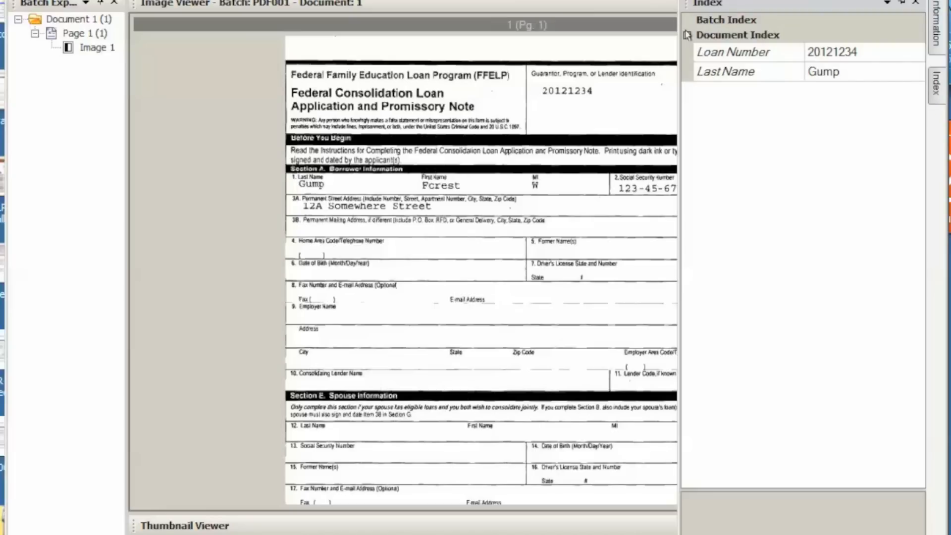
{"action": "left_click", "coordinate": [901, 4]}
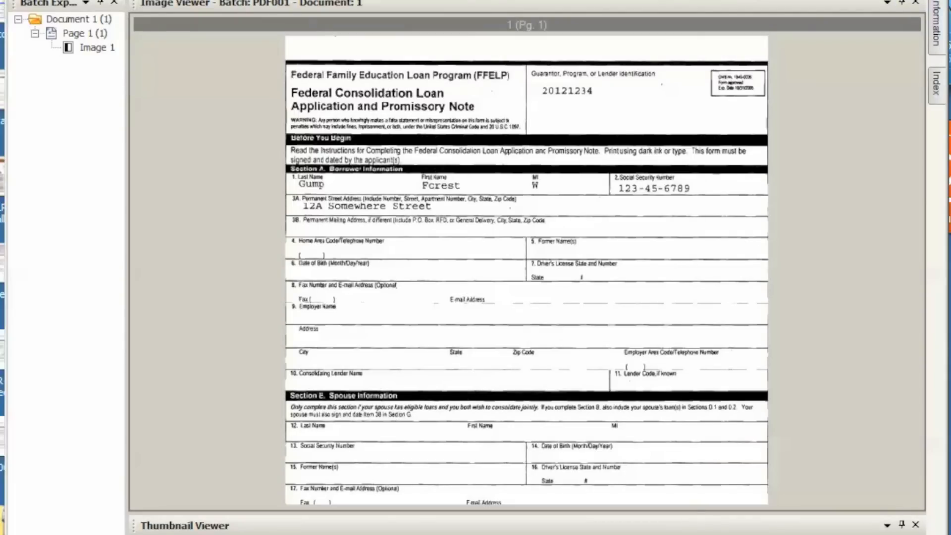
Step: In the PDF Data Files job's PDF output options, enter a document password and enable Fast Web View
{"action": "key", "text": "alt+f"}
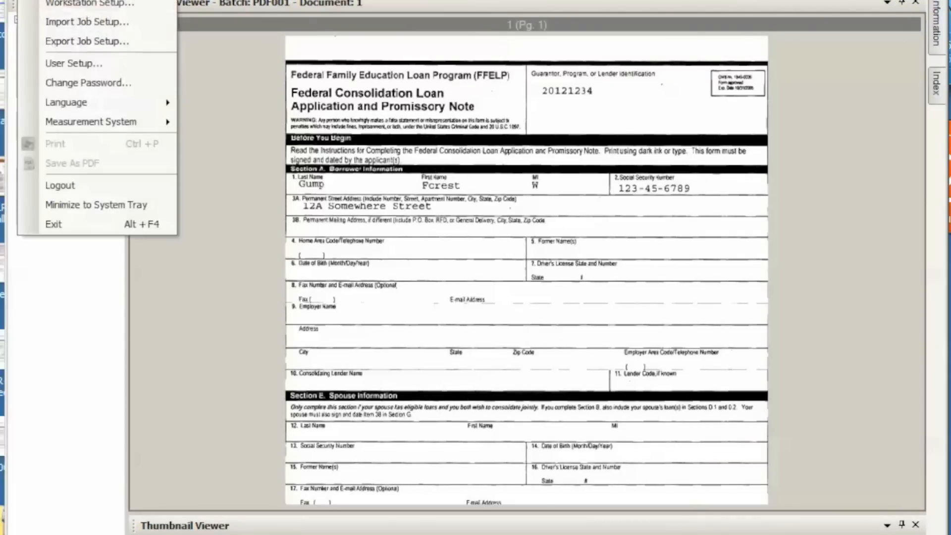
{"action": "key", "text": "Escape"}
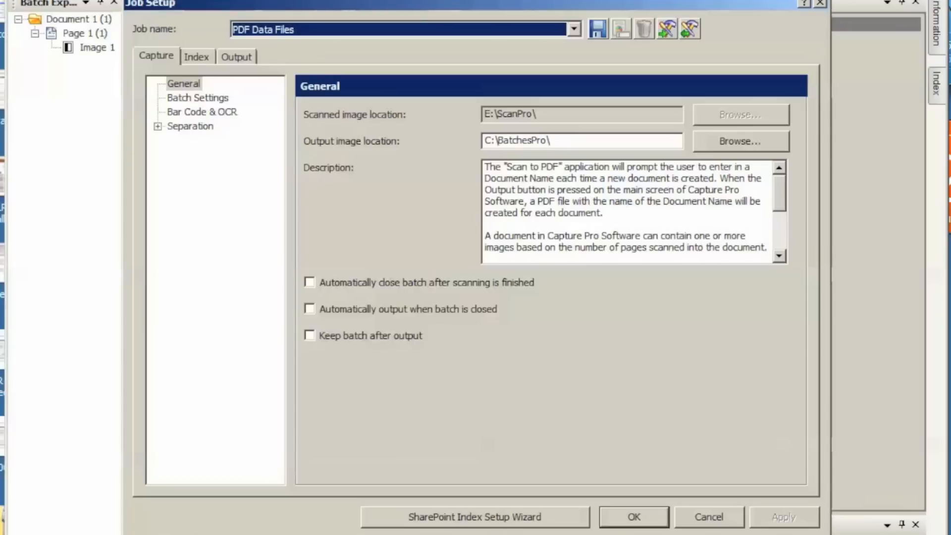
{"action": "left_click", "coordinate": [230, 57]}
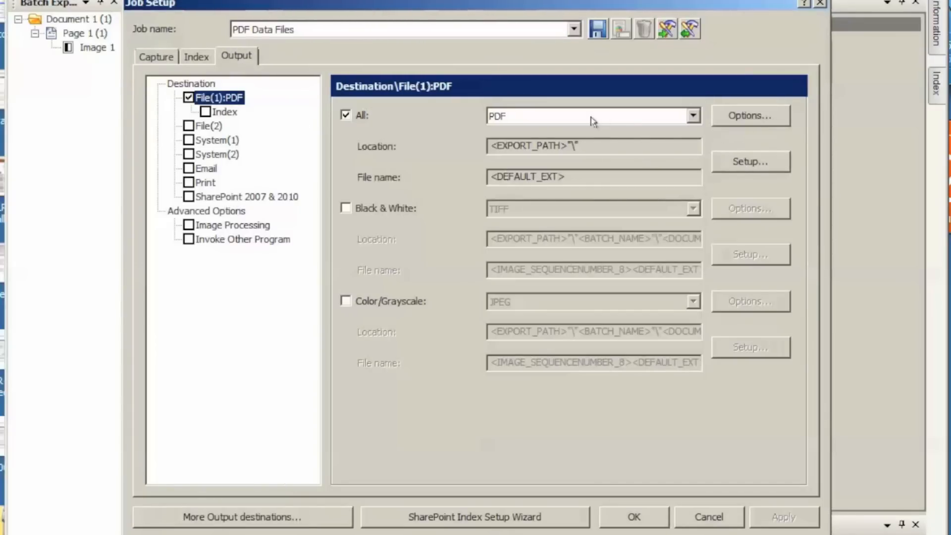
{"action": "left_click", "coordinate": [716, 115]}
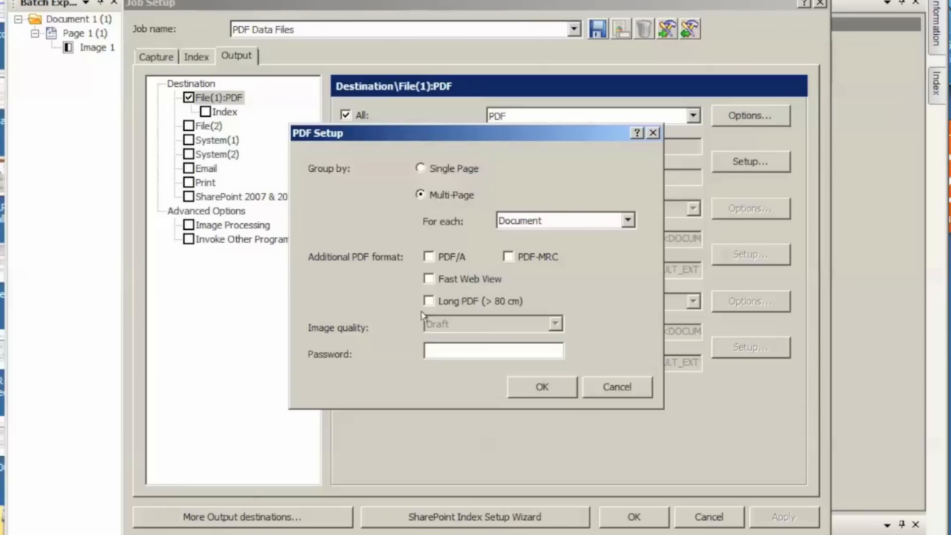
{"action": "left_click", "coordinate": [432, 348]}
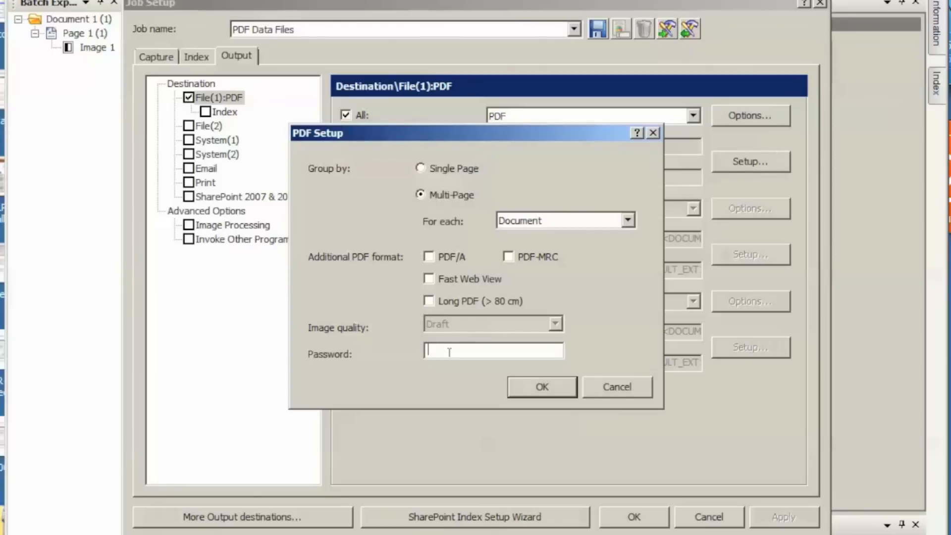
{"action": "left_click", "coordinate": [434, 278]}
{"action": "left_click", "coordinate": [538, 387]}
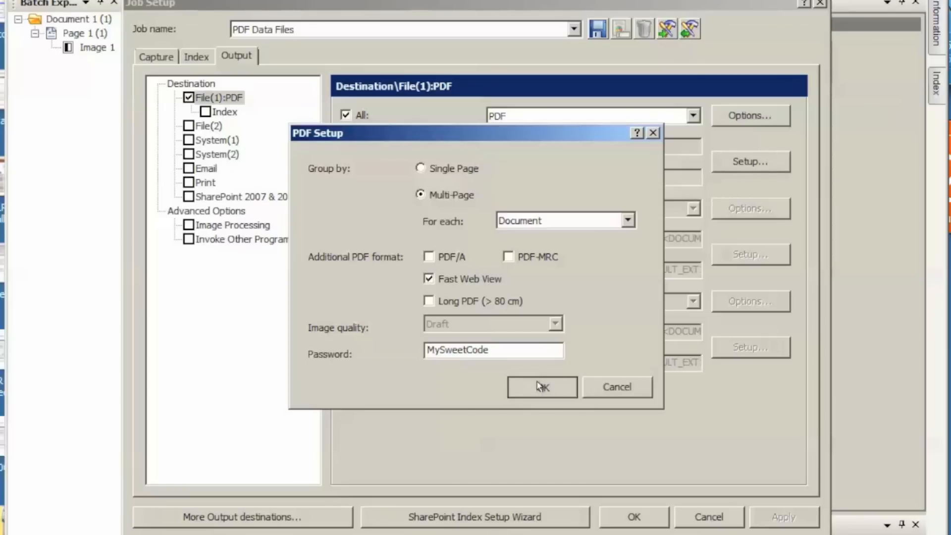
Step: Apply the PDF output changes to the job and close the job setup
{"action": "left_click", "coordinate": [782, 514]}
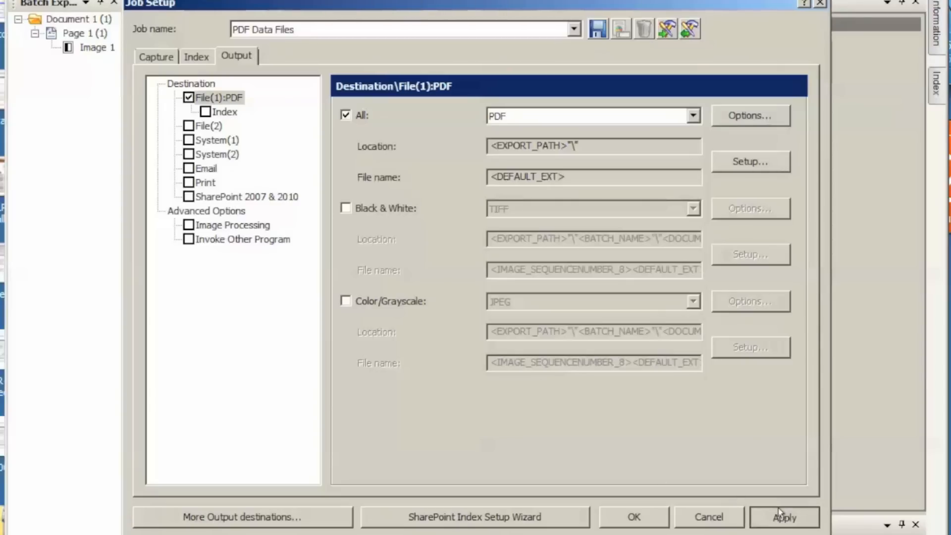
{"action": "left_click", "coordinate": [537, 309]}
{"action": "left_click", "coordinate": [625, 516]}
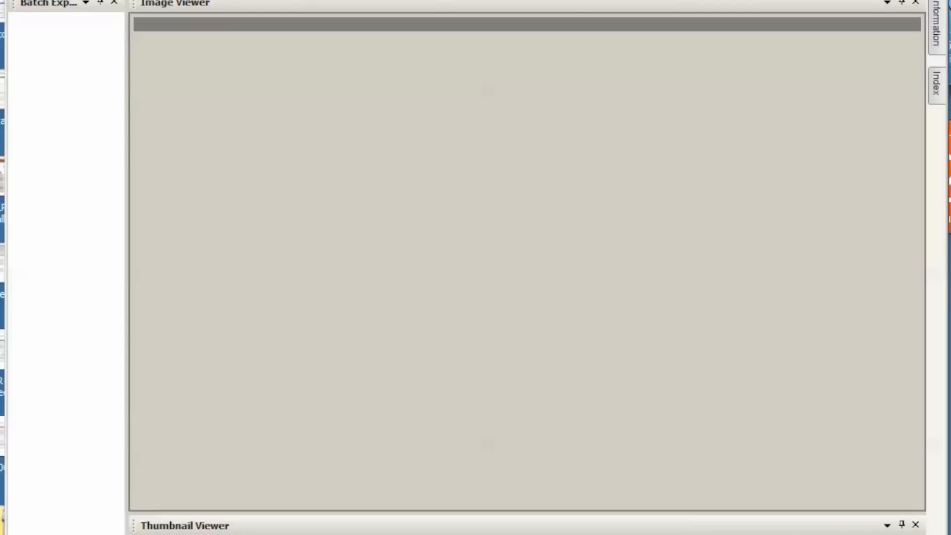
Step: Open the exported PDF from its output folder in Acrobat, entering the document open password
{"action": "left_click", "coordinate": [614, 315]}
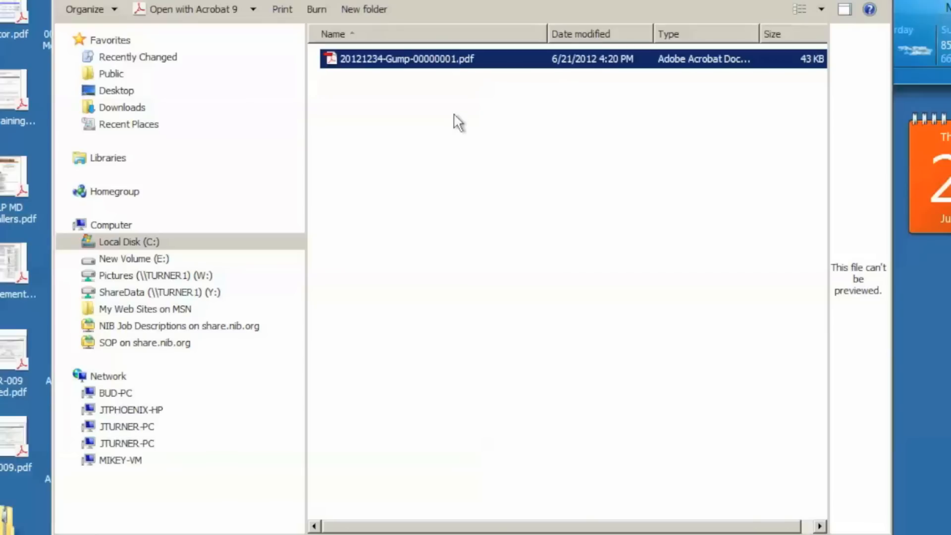
{"action": "double_click", "coordinate": [420, 61]}
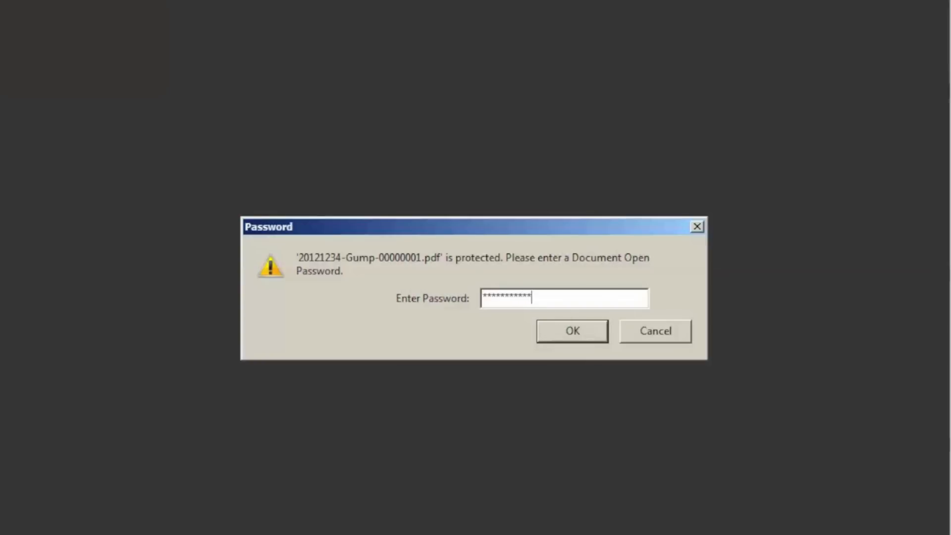
{"action": "left_click", "coordinate": [573, 330]}
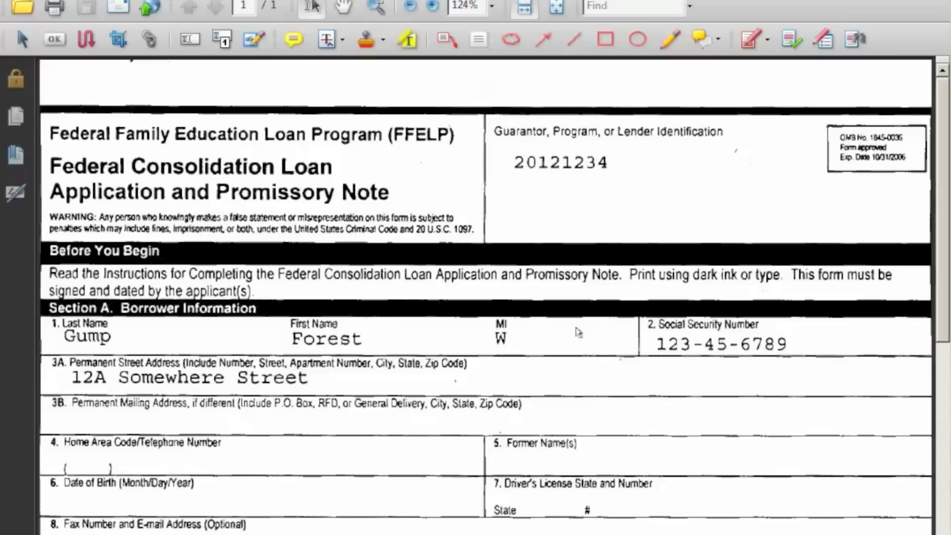